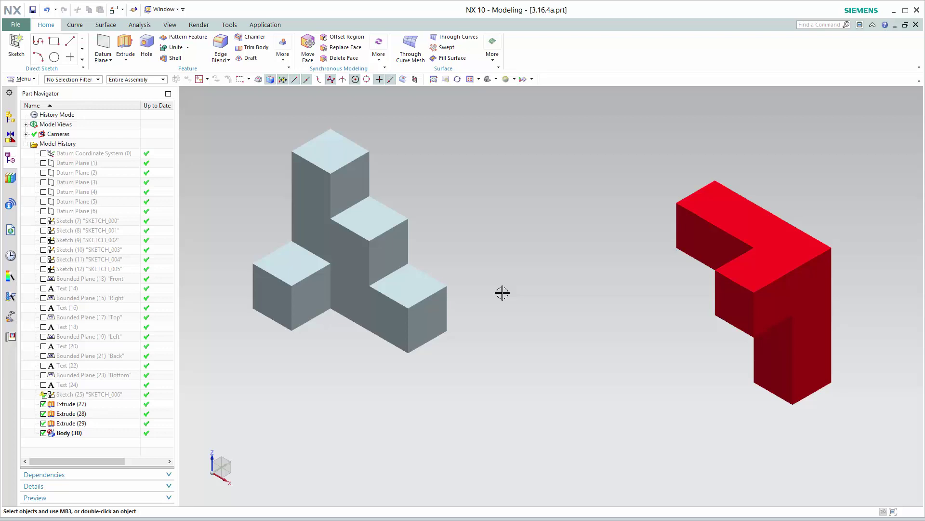
Step: Try rotating the grey stepped body 180° about the YC axis with a dynamic Move Object operation
mouse_move(515, 293)
middle_down()
mouse_move(546, 277)
mouse_move(519, 294)
middle_up()
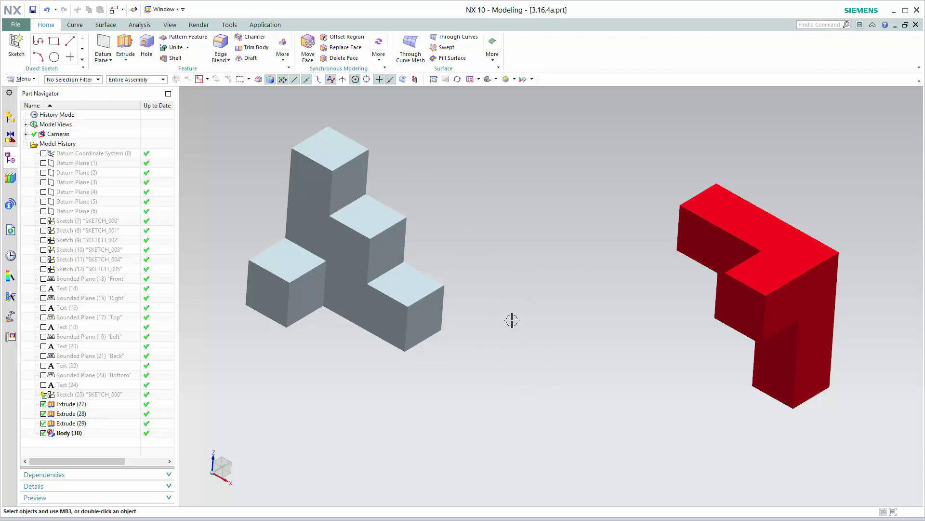
click(114, 9)
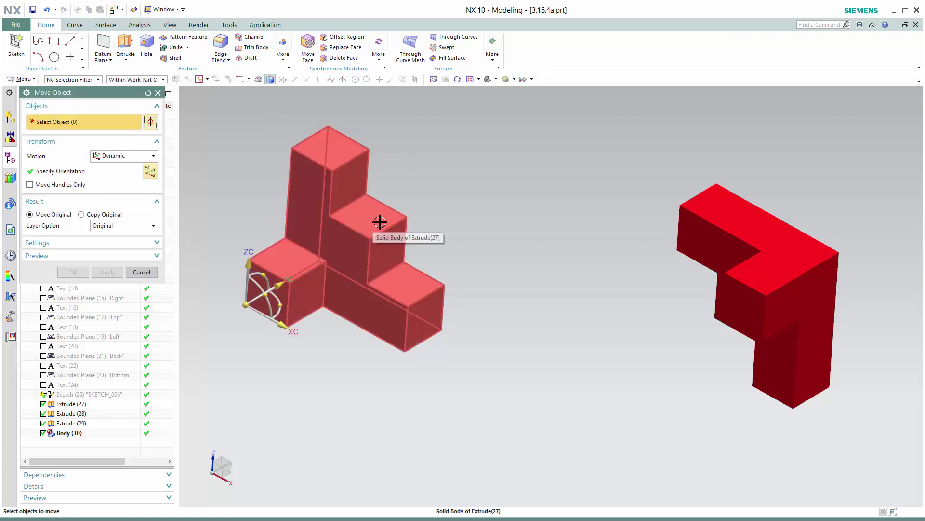
click(343, 247)
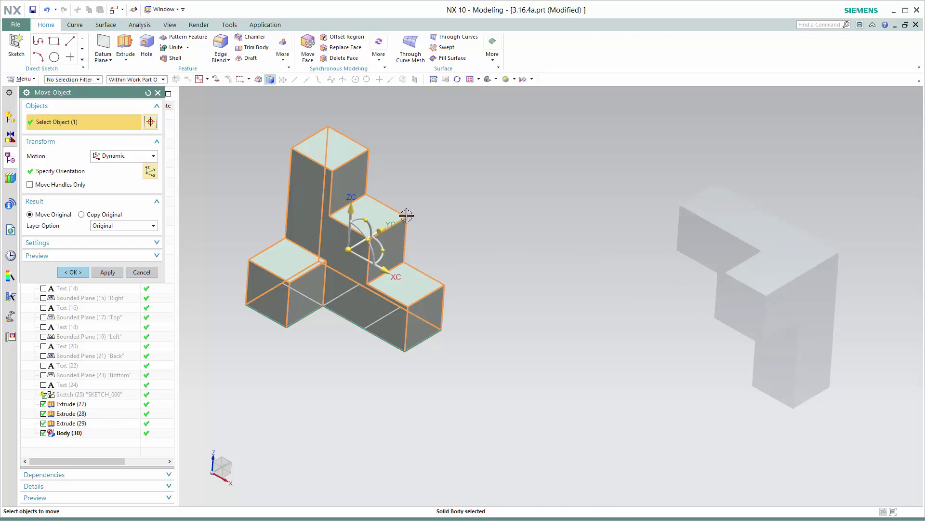
click(365, 234)
drag(365, 233, 333, 261)
click(348, 249)
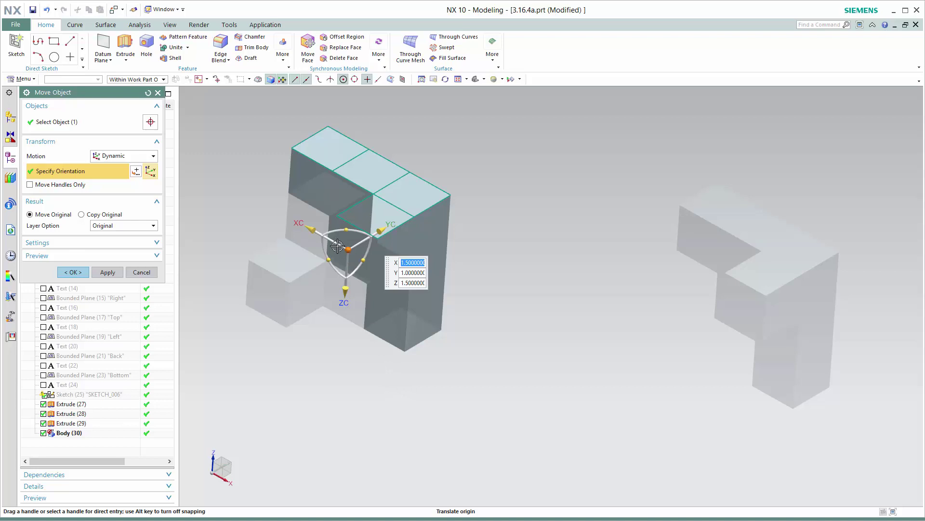
Step: Try overlaying the rotated grey body on the red one at about X 7.65, Y 4.75, then cancel the move
drag(309, 228, 595, 356)
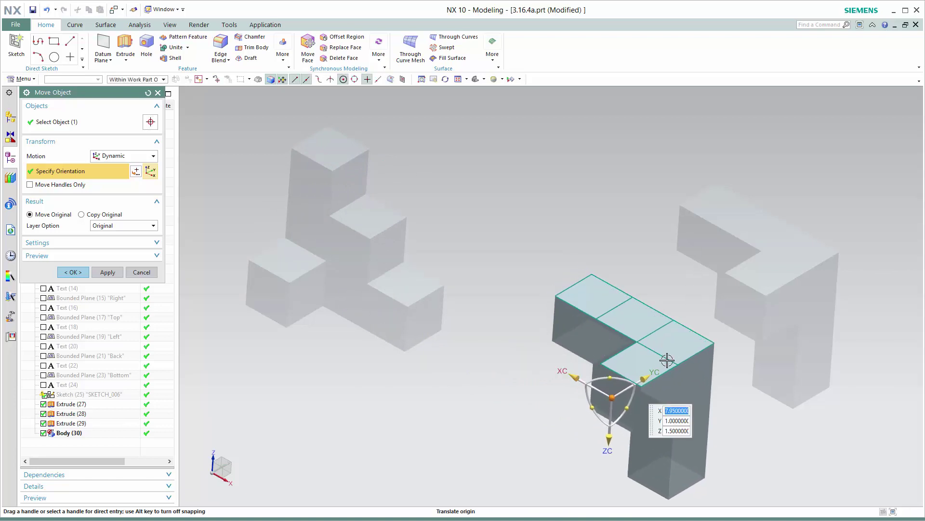
drag(650, 374, 781, 299)
drag(712, 295, 704, 291)
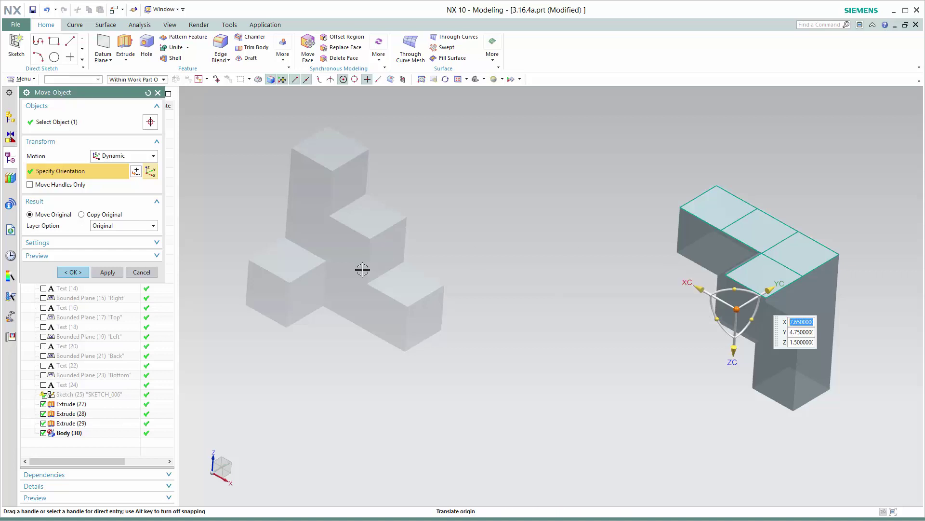
click(147, 275)
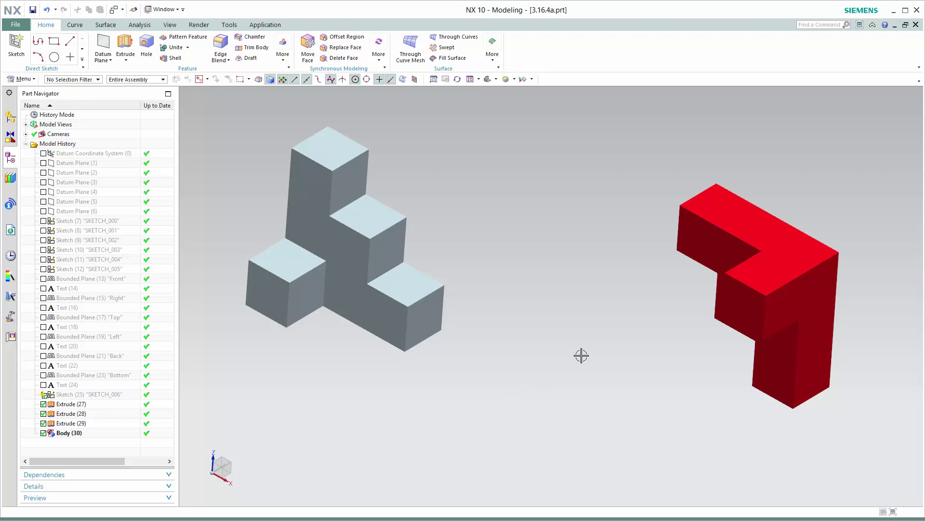
Step: Switch to the open part 3.16.4b.prt and clear any selection
click(163, 9)
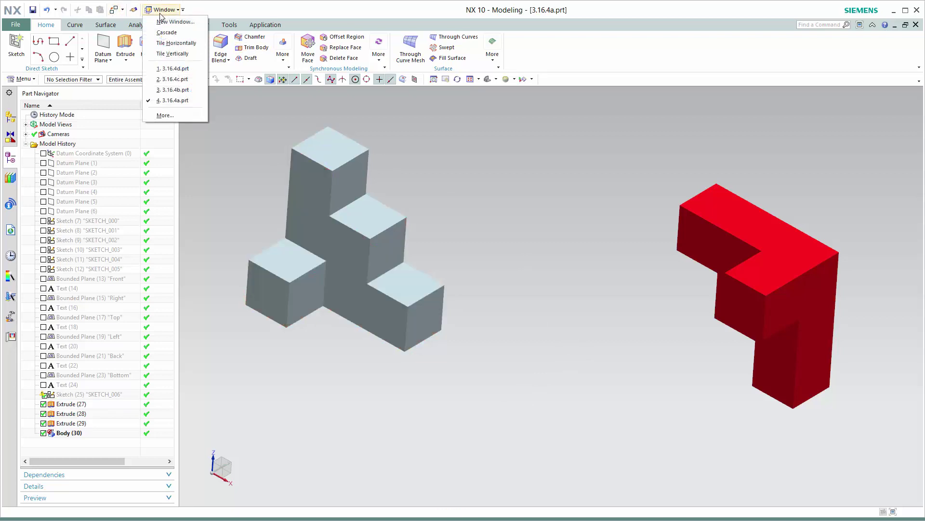
click(163, 90)
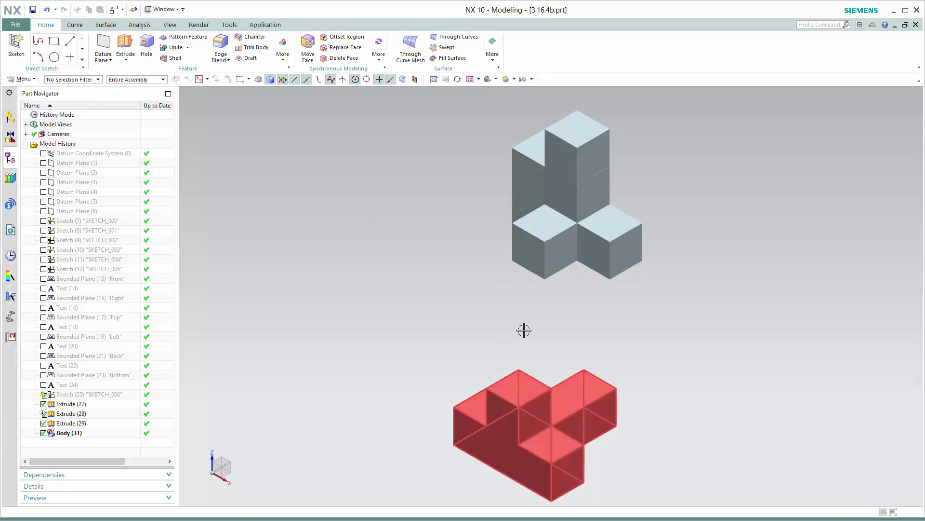
key(Escape)
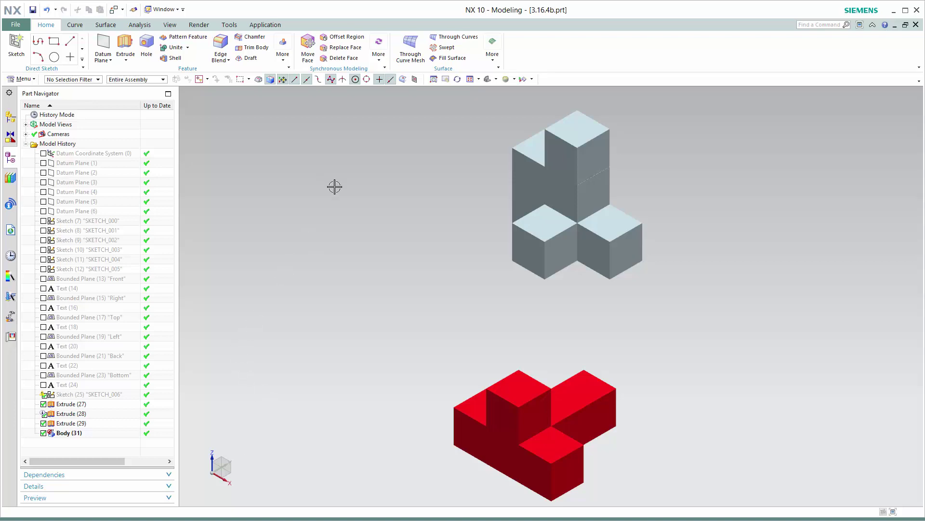
Step: Try rotating the grey body 90° about XC and overlaying it on the red body at about X 6.3, Y -4.1, Z 0.8, then cancel
click(114, 8)
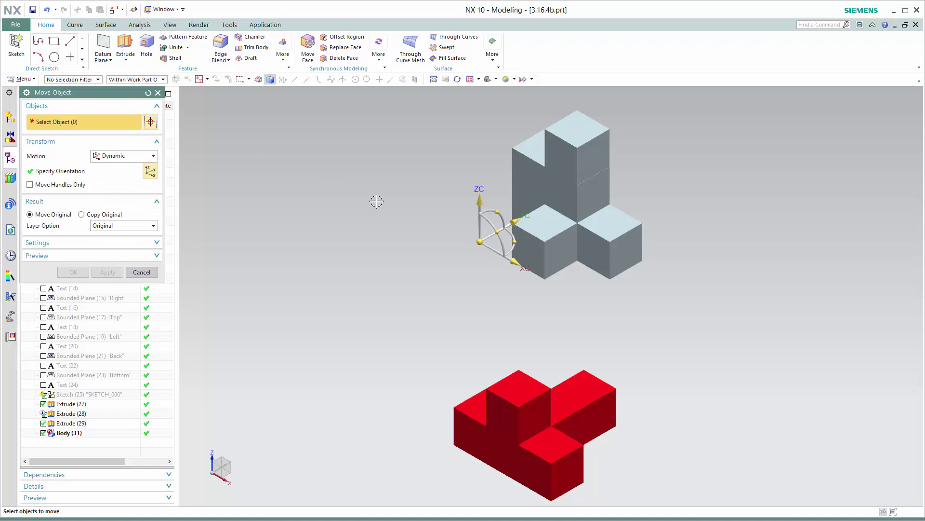
click(562, 212)
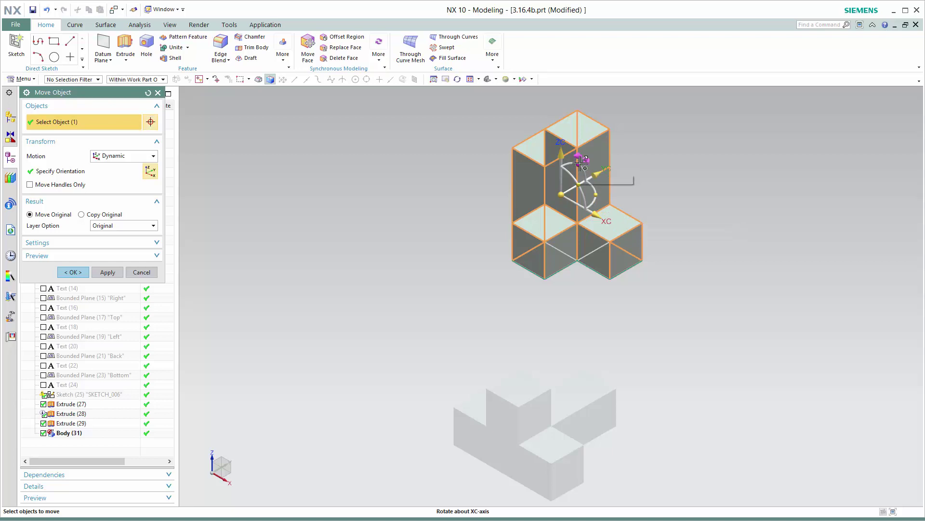
drag(580, 162, 587, 208)
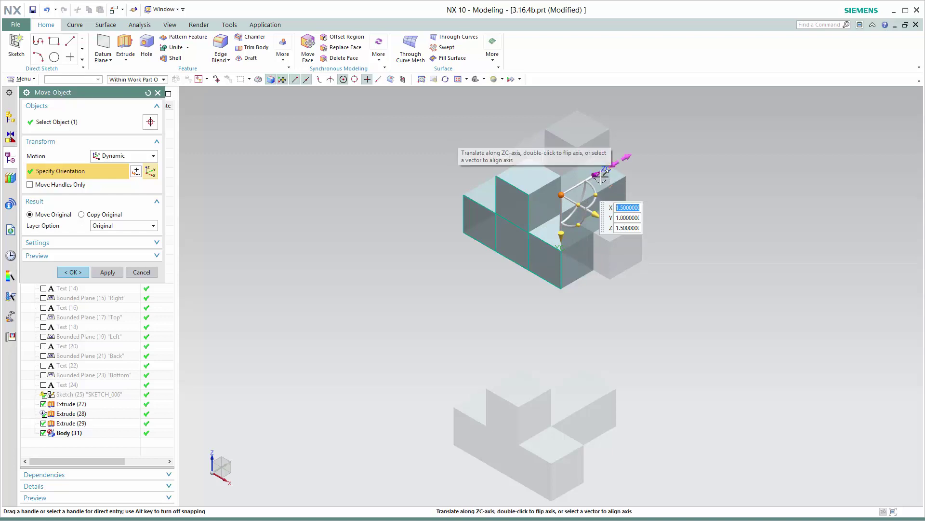
drag(600, 178, 553, 445)
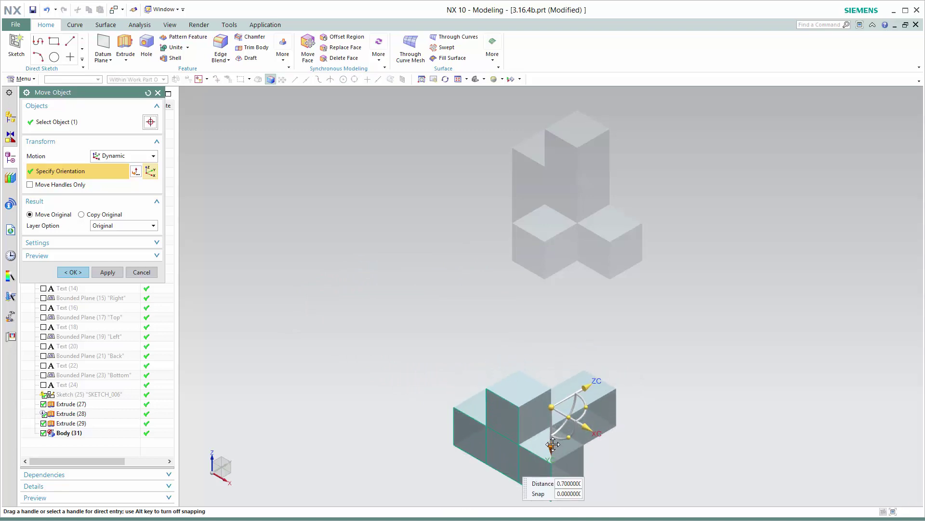
click(551, 407)
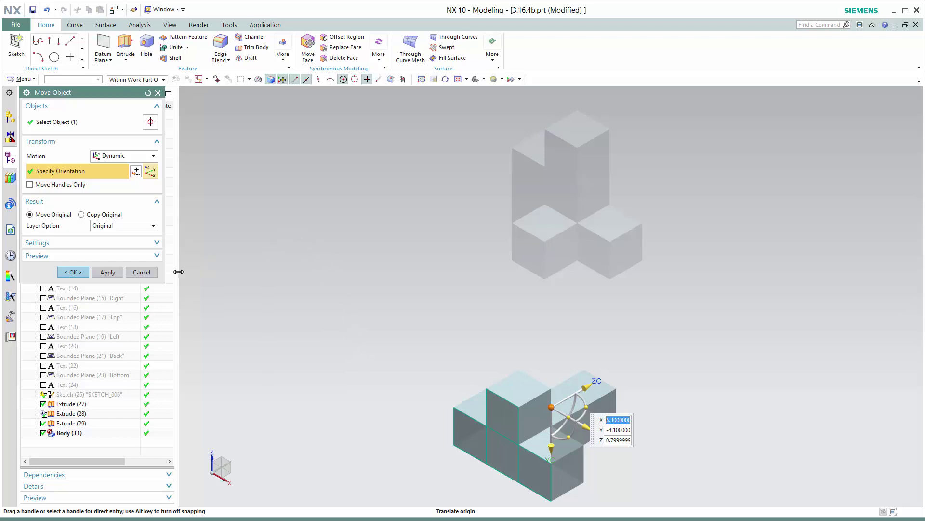
click(153, 274)
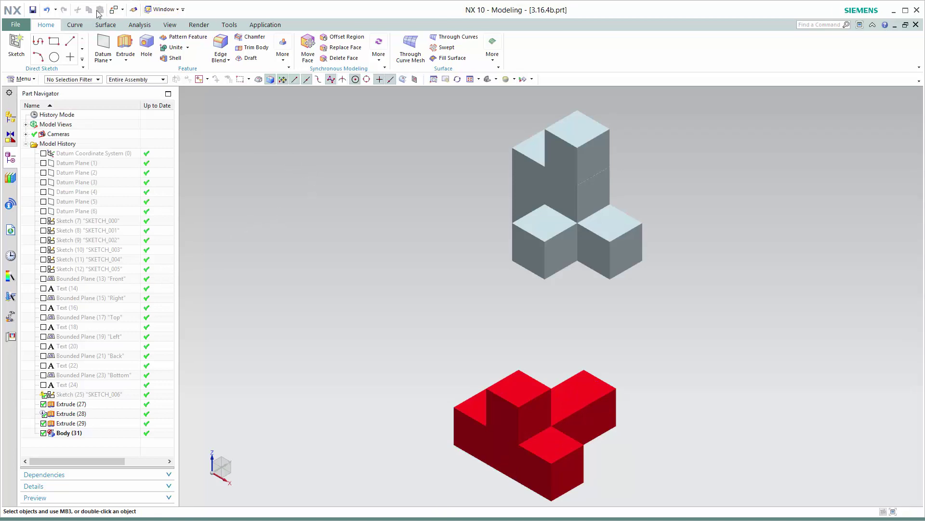
Step: Switch to the open part 3.16.4c.prt
click(163, 10)
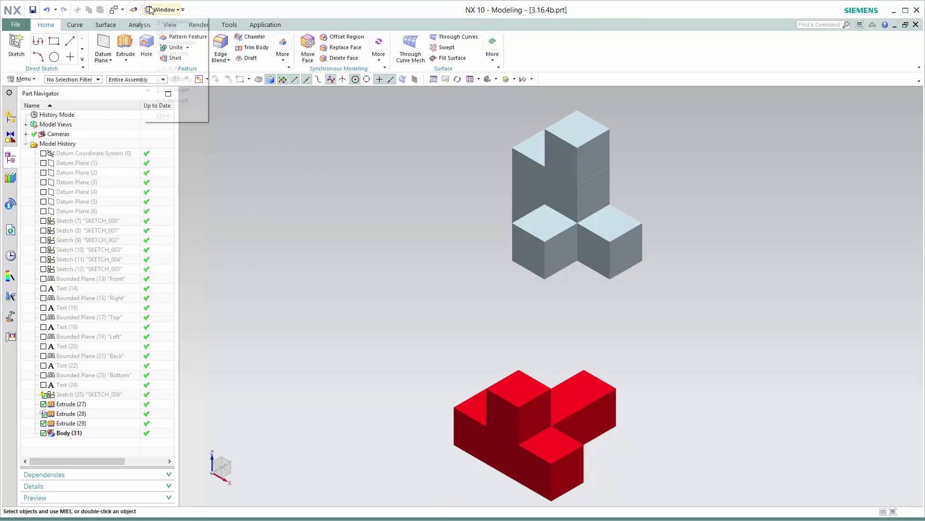
click(170, 79)
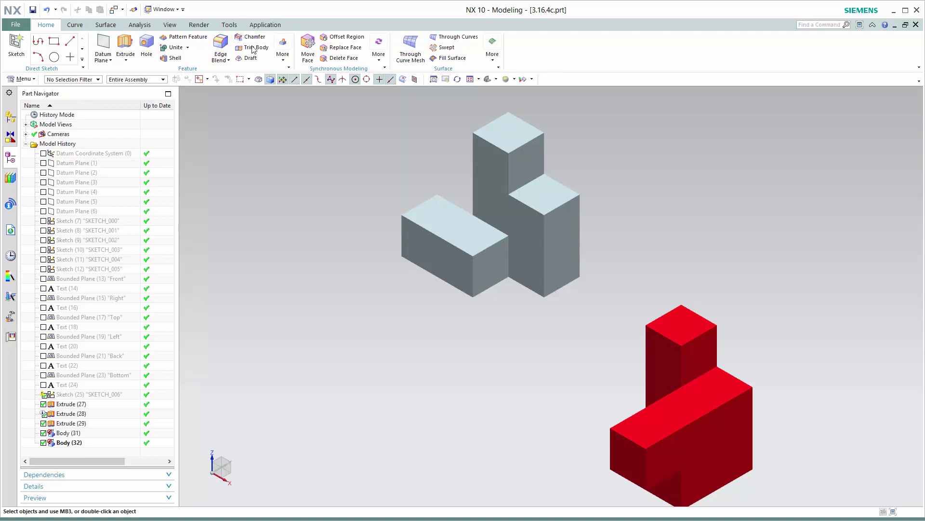
Step: Try rotating the grey body dynamically by 90° about the YC axis and 90° about the XC axis
click(114, 9)
click(504, 209)
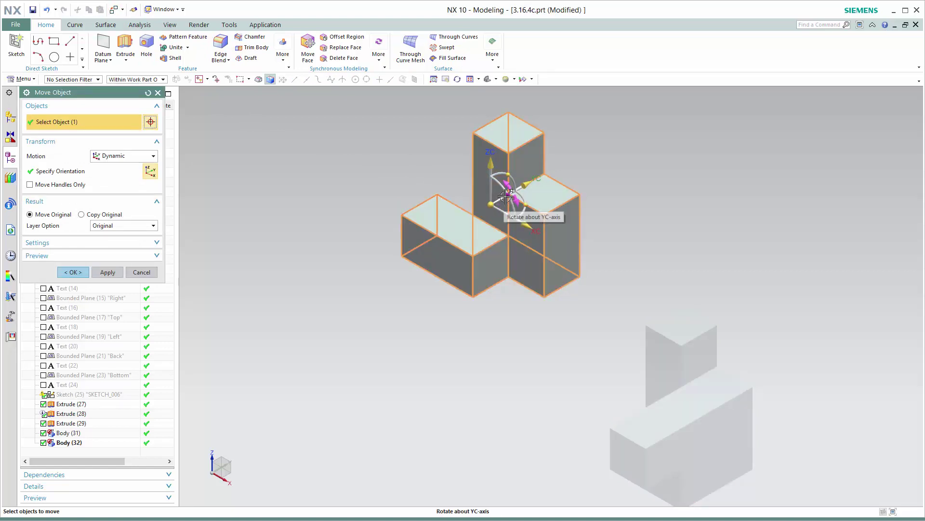
drag(506, 197, 513, 234)
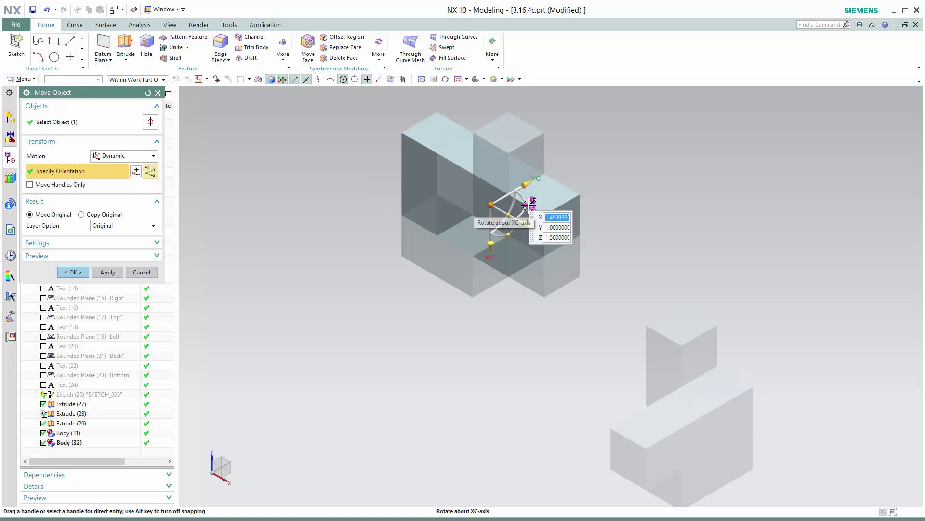
drag(532, 201, 491, 220)
click(491, 205)
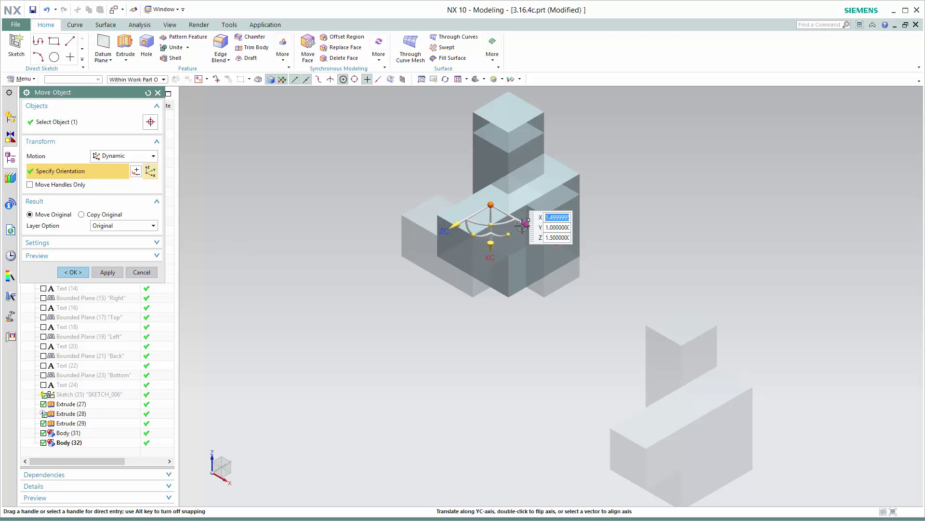
Step: Try overlaying the rotated grey body on the red body at about X 8.1, Y -0.8, Z 0.5, then cancel the move
drag(522, 224, 740, 397)
click(727, 340)
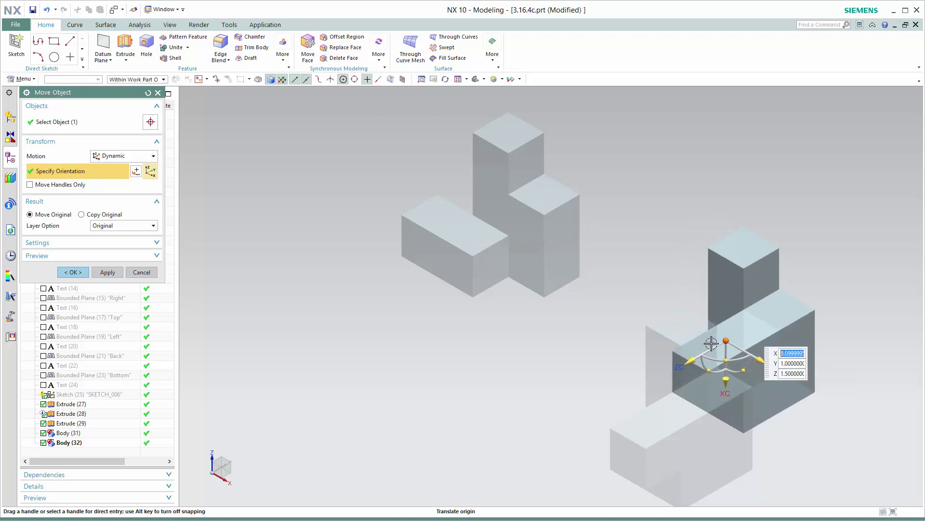
drag(698, 360, 663, 446)
click(661, 418)
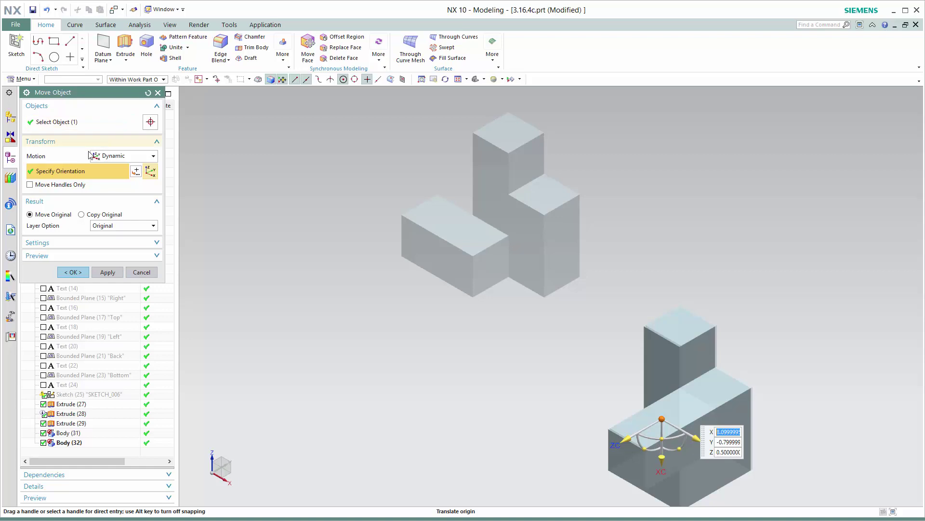
click(141, 272)
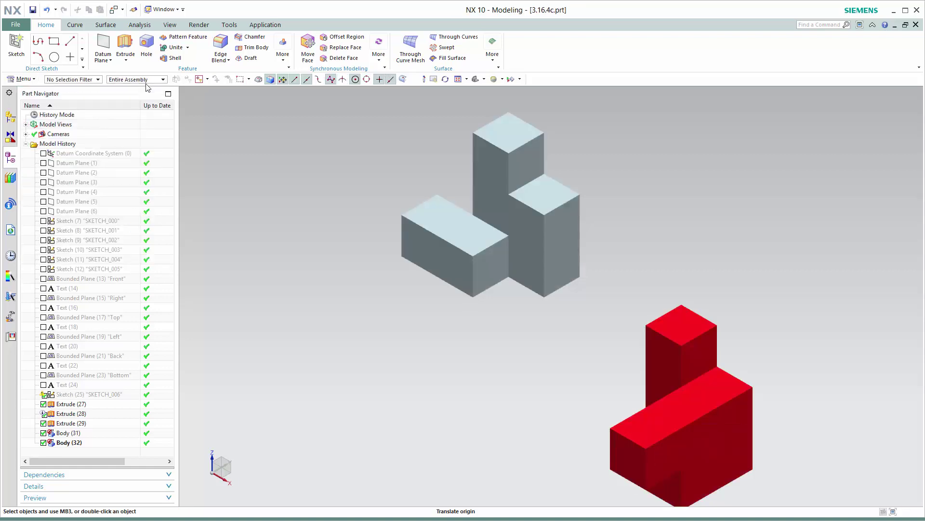
Step: Switch to the open part 3.16.4d.prt
click(162, 10)
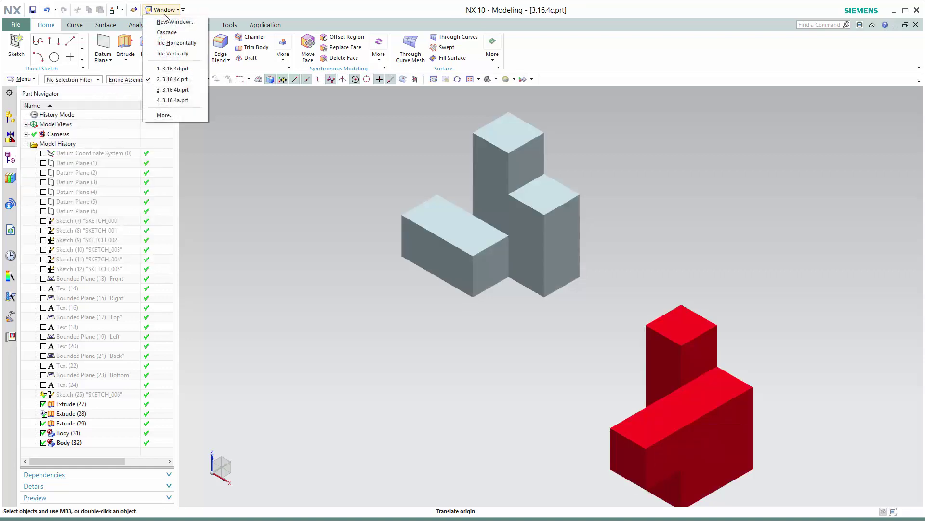
click(175, 69)
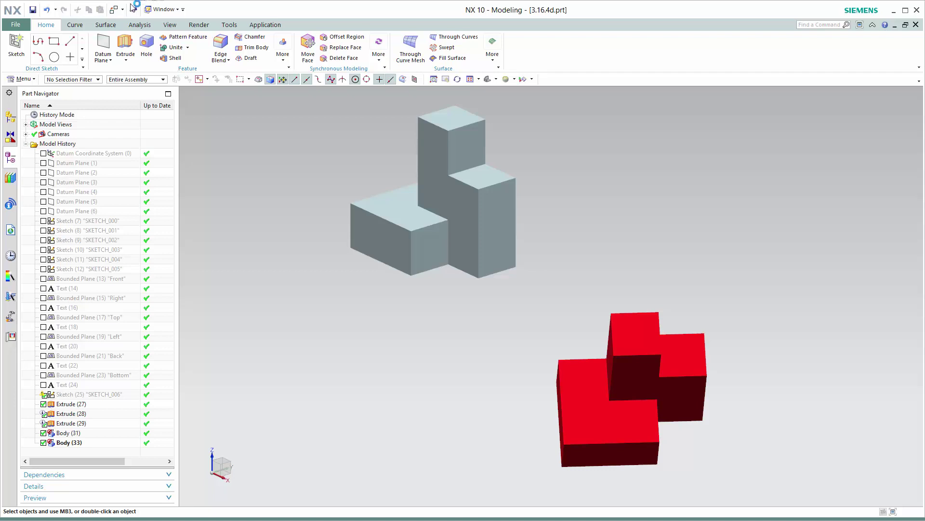
click(116, 11)
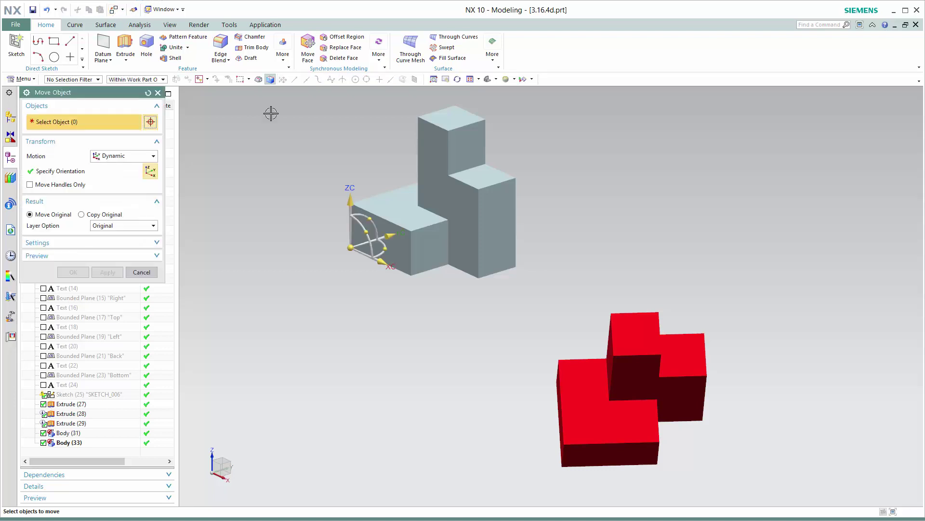
click(462, 220)
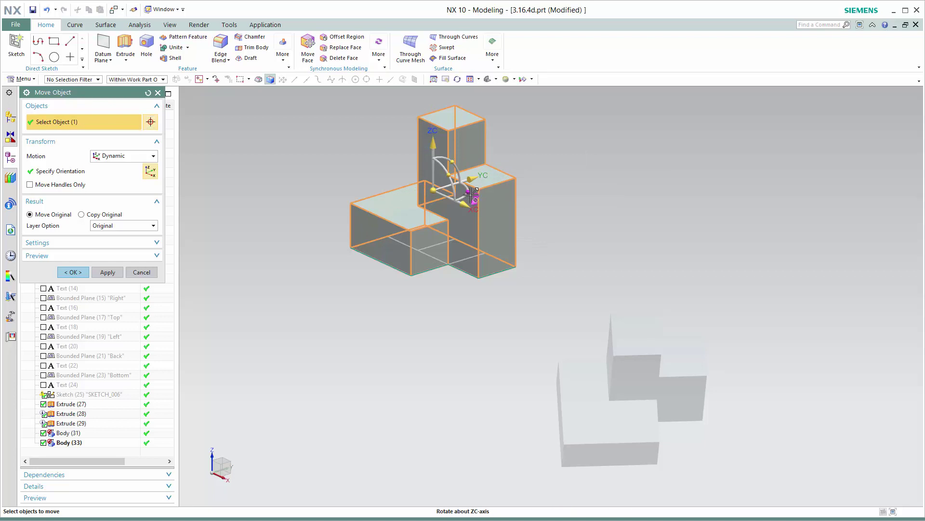
drag(470, 197, 489, 142)
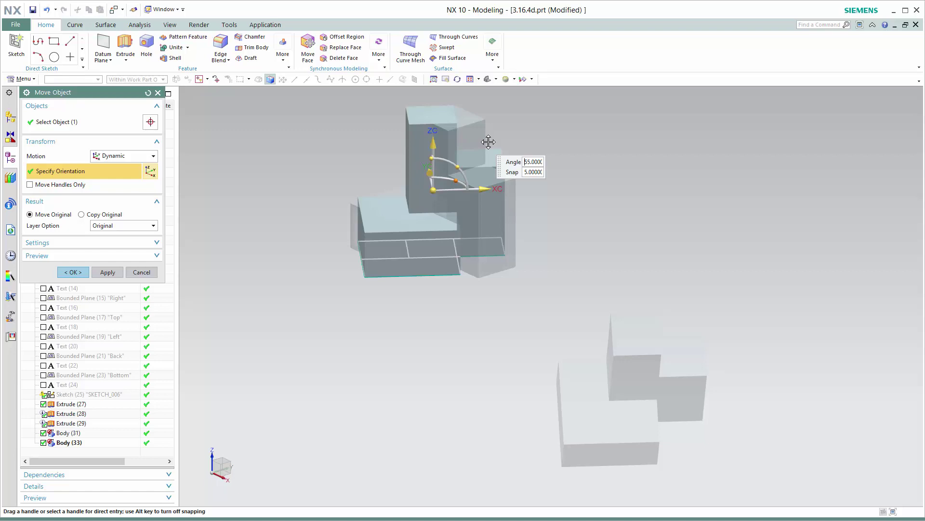
drag(489, 142, 489, 151)
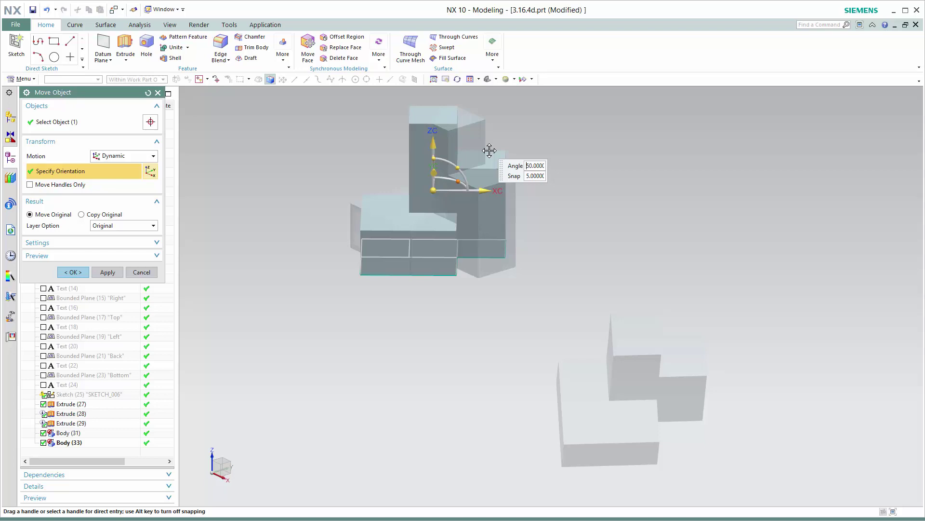
mouse_move(490, 151)
mouse_down()
mouse_move(490, 142)
mouse_move(489, 153)
mouse_up()
click(433, 190)
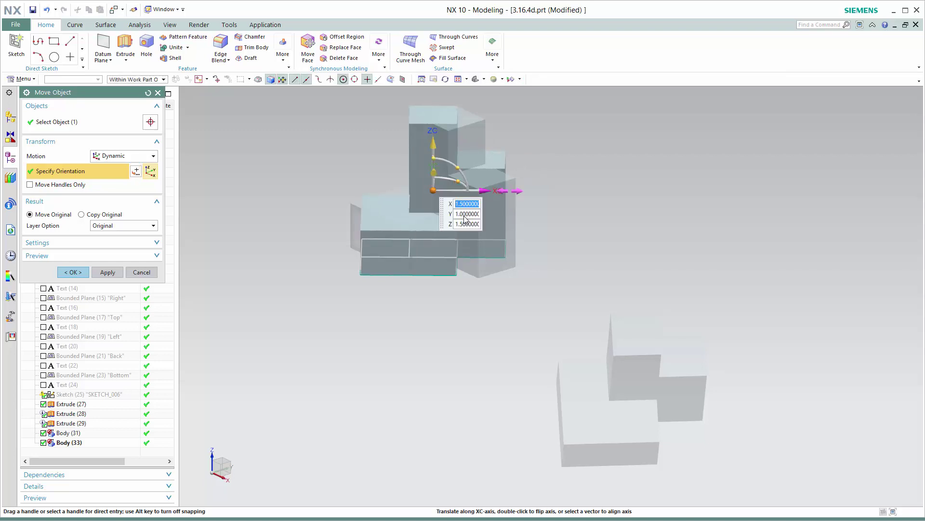
click(457, 180)
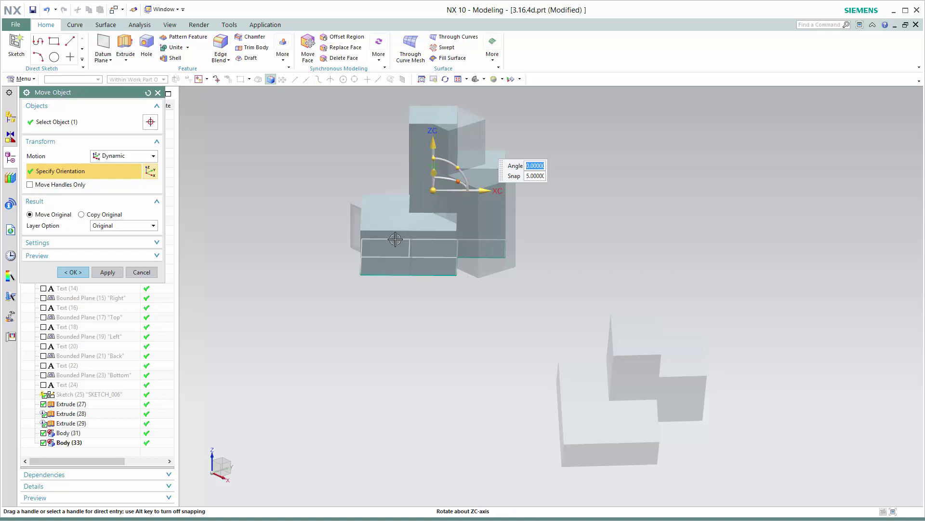
click(153, 272)
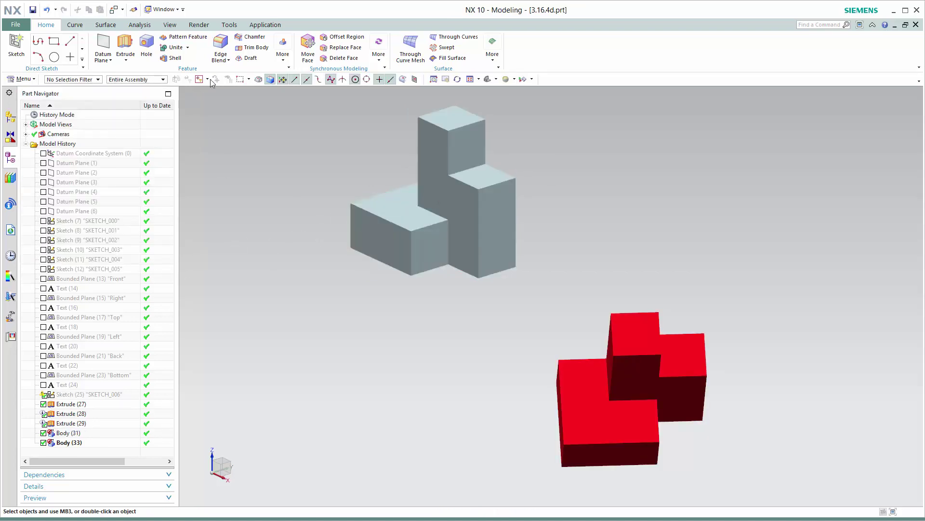
Step: Try rotating the grey body dynamically by 53° about the ZC axis and 42° about the XC axis
click(113, 10)
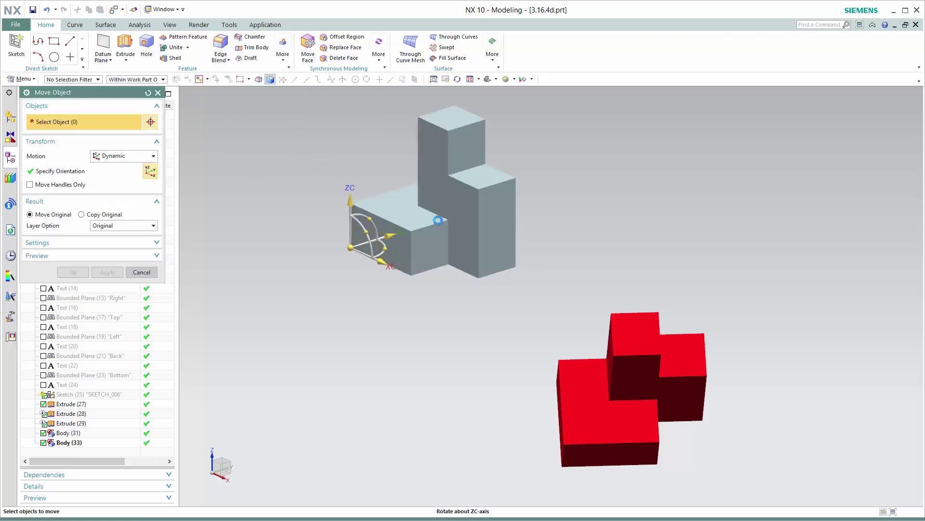
click(429, 224)
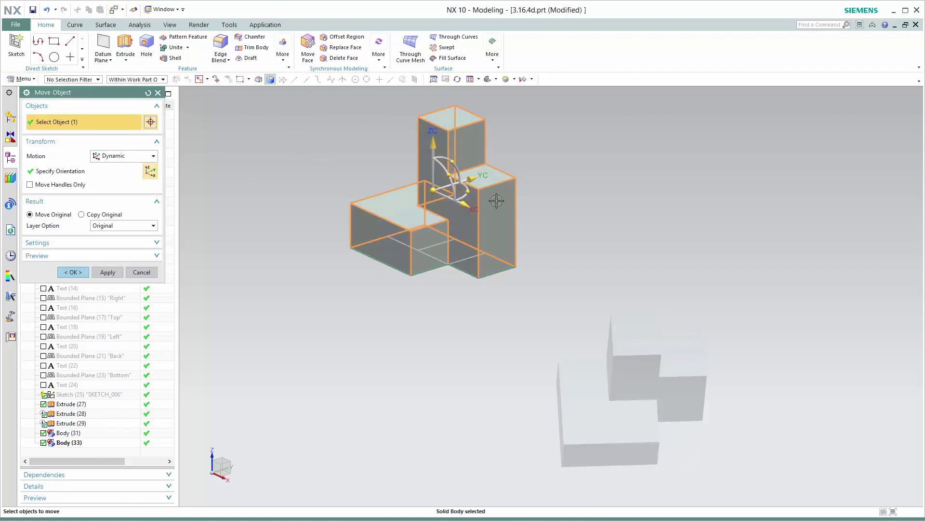
click(468, 191)
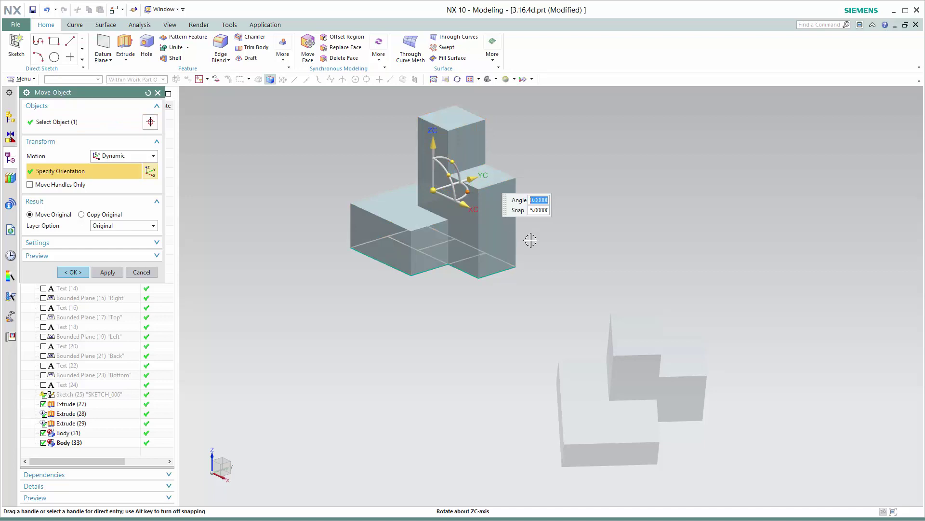
text(53)
key(Return)
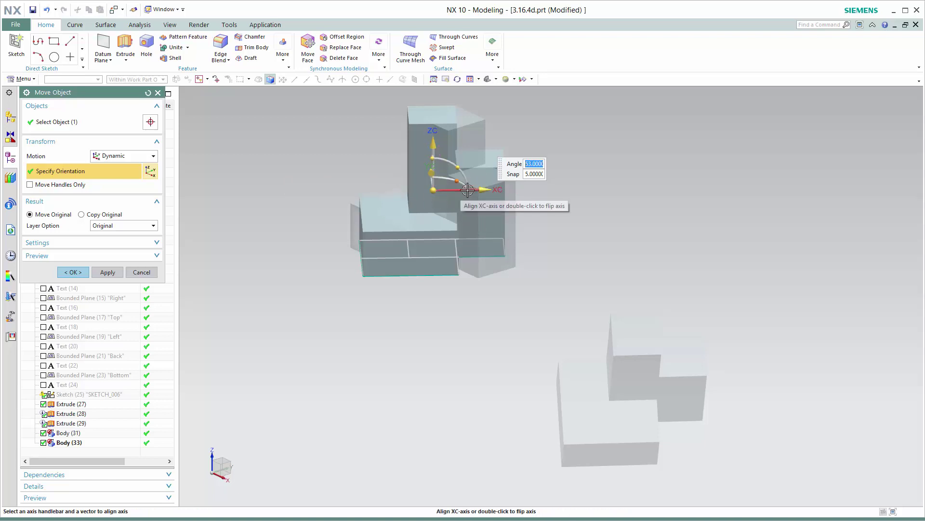
click(430, 160)
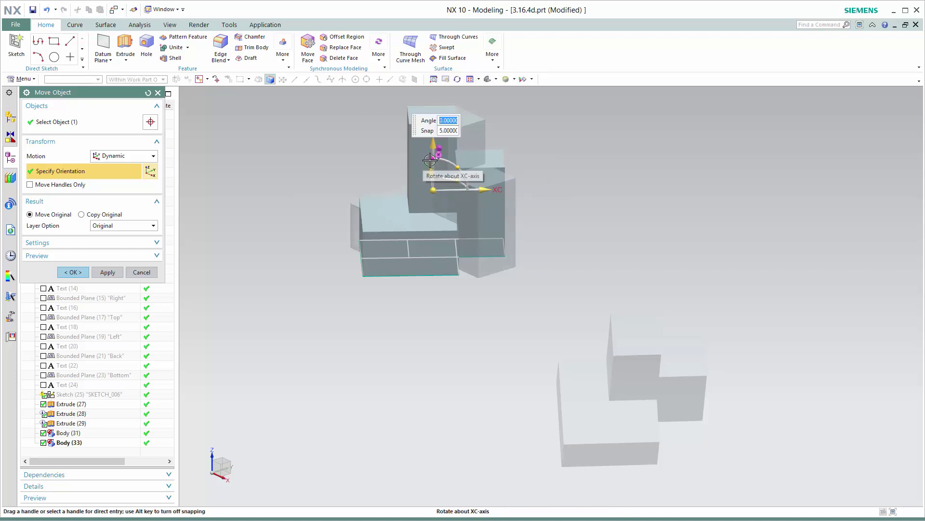
text(42)
key(Return)
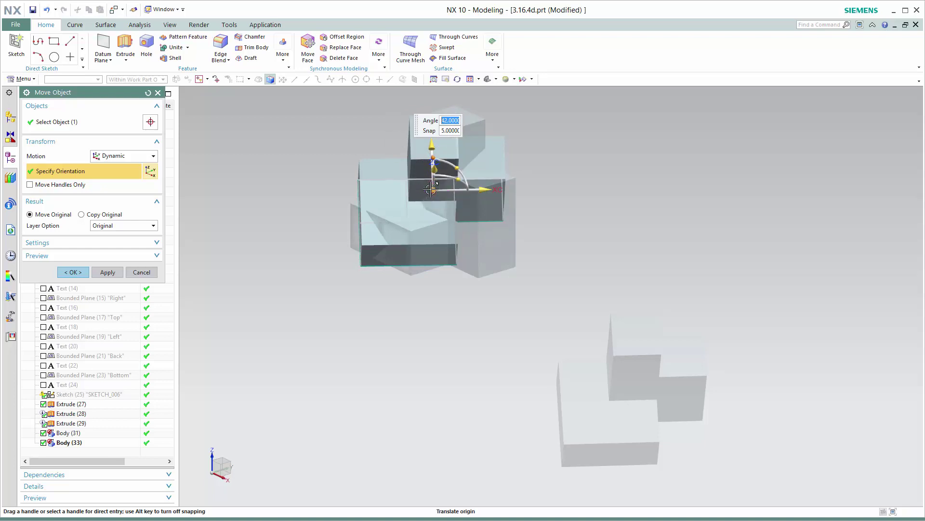
Step: Try overlaying the rotated grey body on the red body at about X 6.7, Y 2.1, Z -1.6, and cancel the move
drag(432, 190, 634, 390)
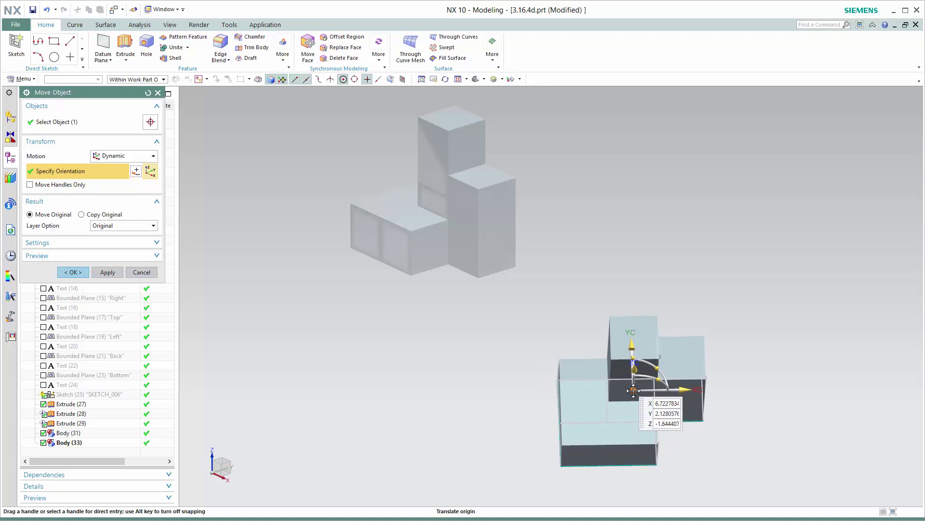
drag(633, 390, 462, 224)
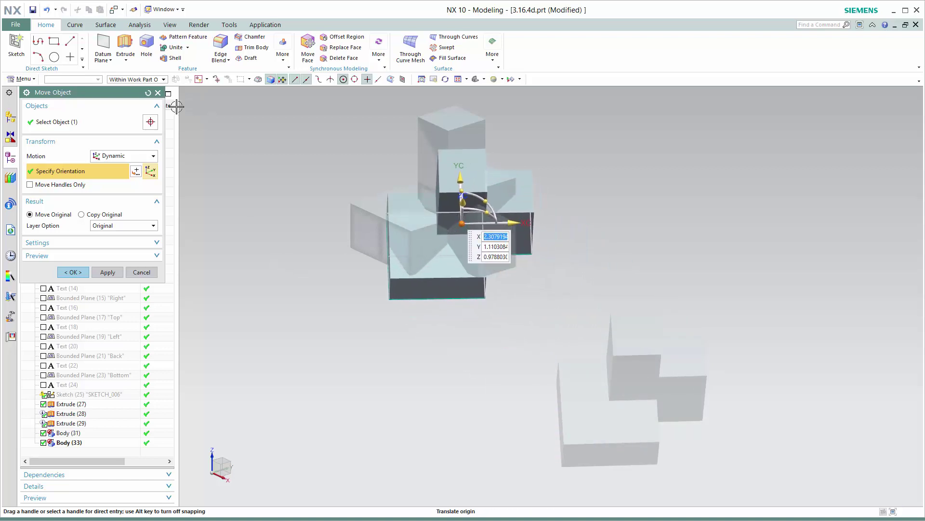
click(142, 272)
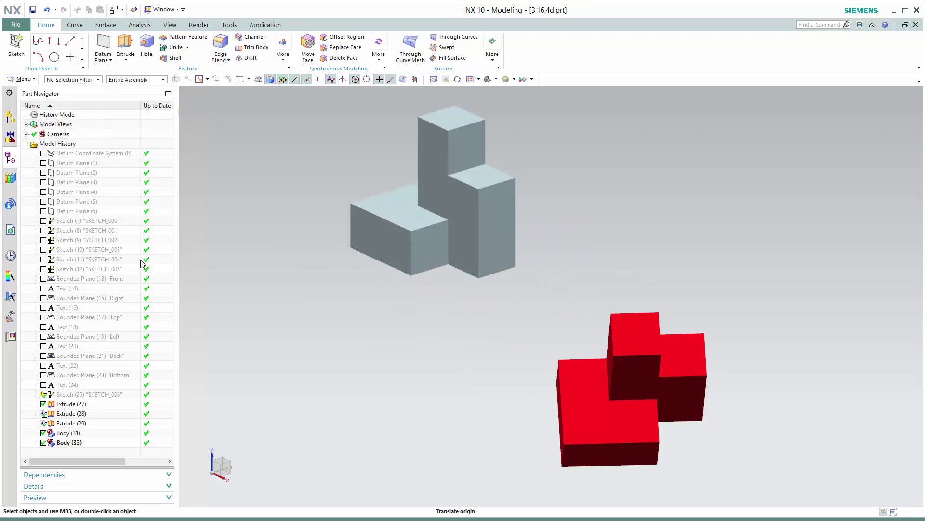